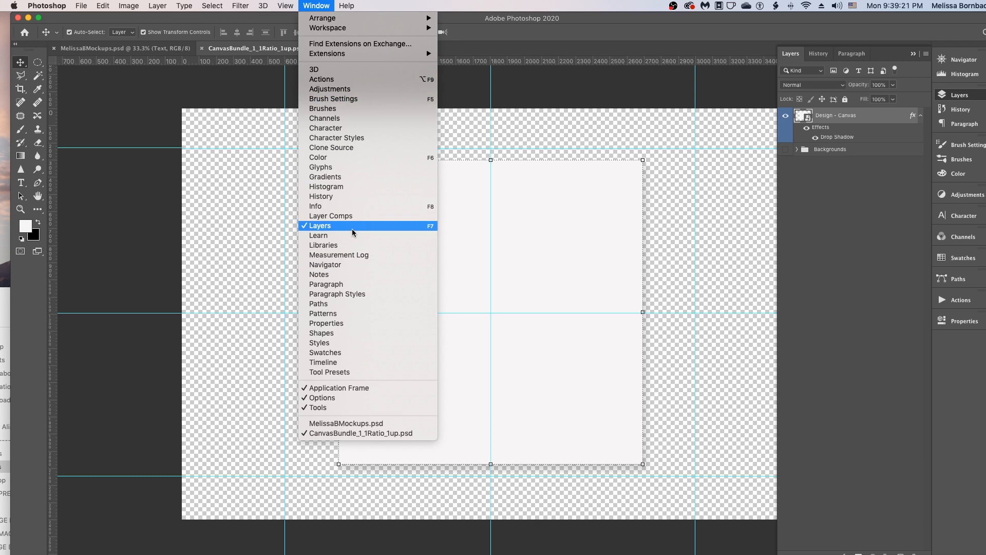
Open the contents of the Design - Canvas smart object for editing
{"action": "left_click", "coordinate": [884, 199]}
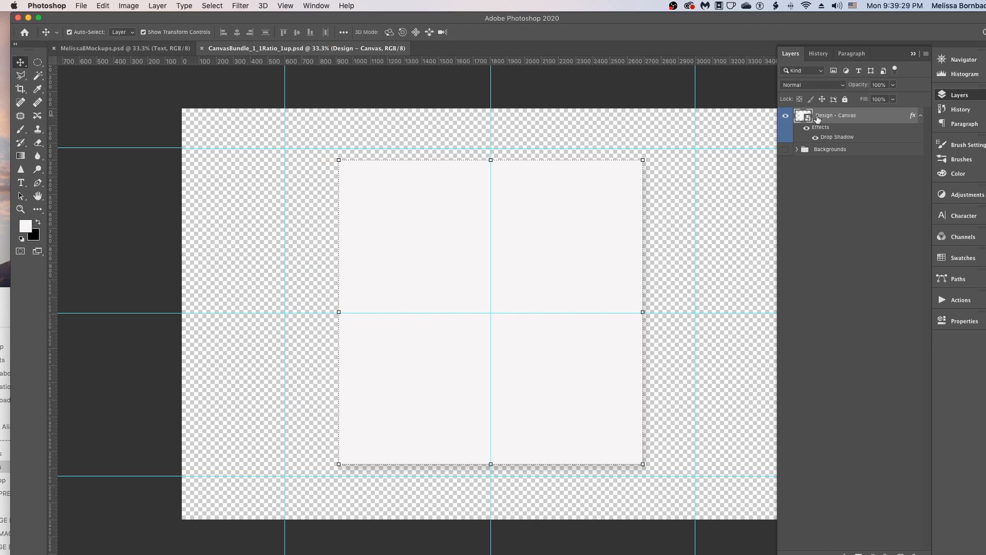
{"action": "double_click", "coordinate": [802, 117]}
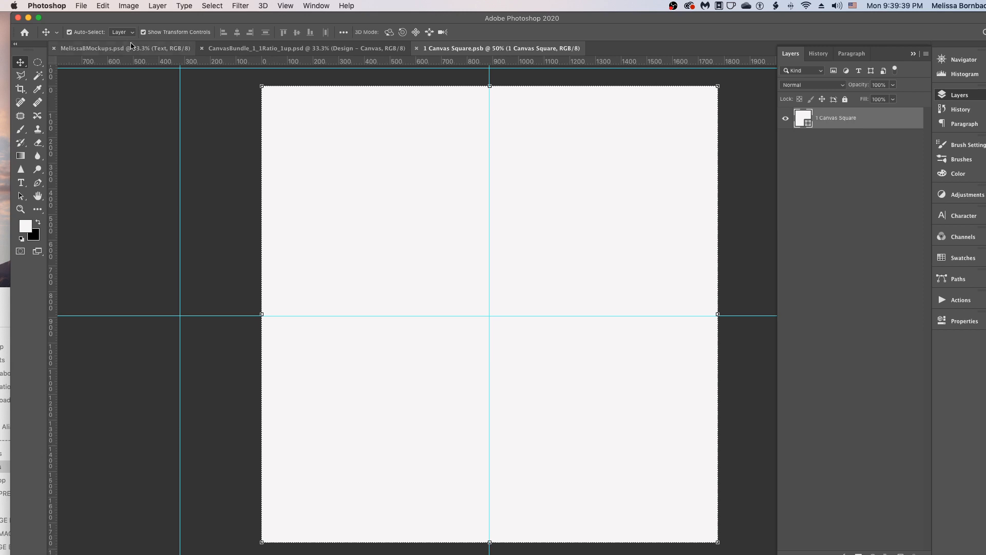
Open the image background-2416312.jpg from the 1_Art folder
{"action": "left_click", "coordinate": [80, 6]}
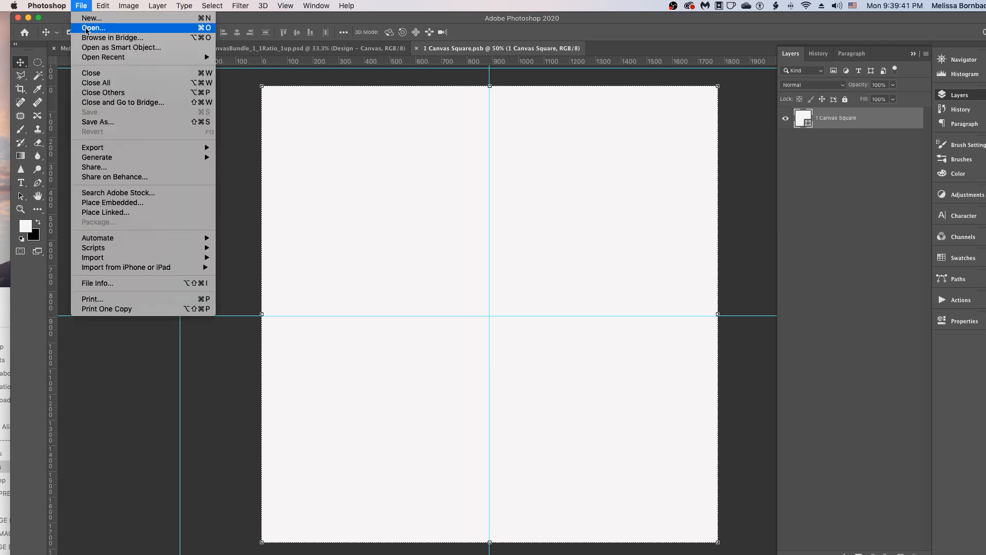
{"action": "left_click", "coordinate": [85, 29]}
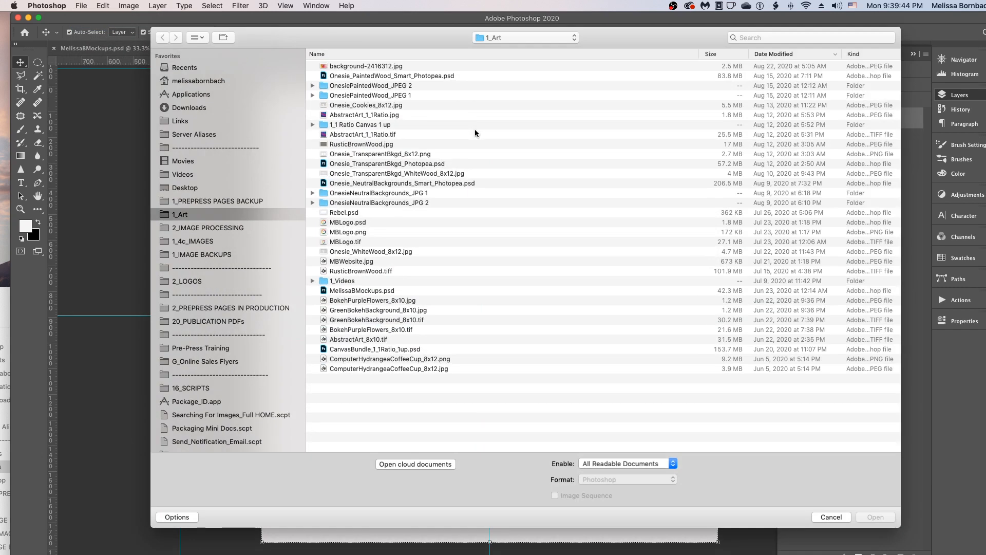
{"action": "left_click", "coordinate": [350, 76]}
{"action": "left_click", "coordinate": [354, 66]}
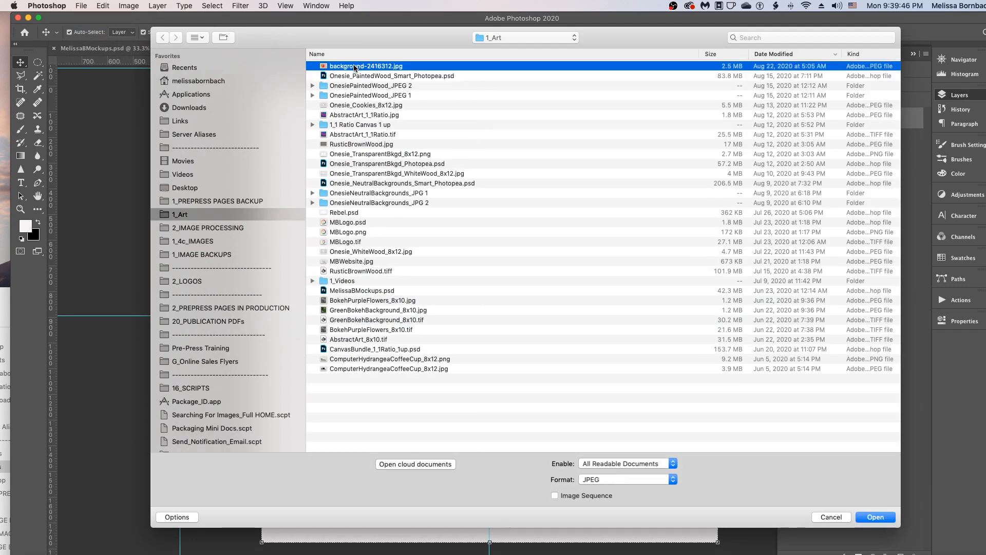
{"action": "left_click", "coordinate": [875, 516]}
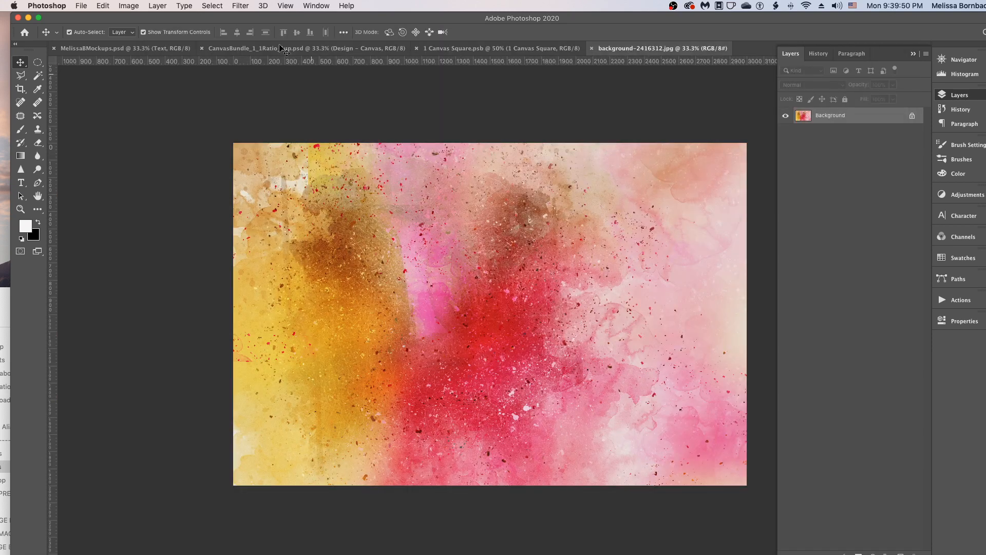
Copy the entire background-2416312.jpg image and paste it into 1 Canvas Square.psb
{"action": "left_click", "coordinate": [212, 6]}
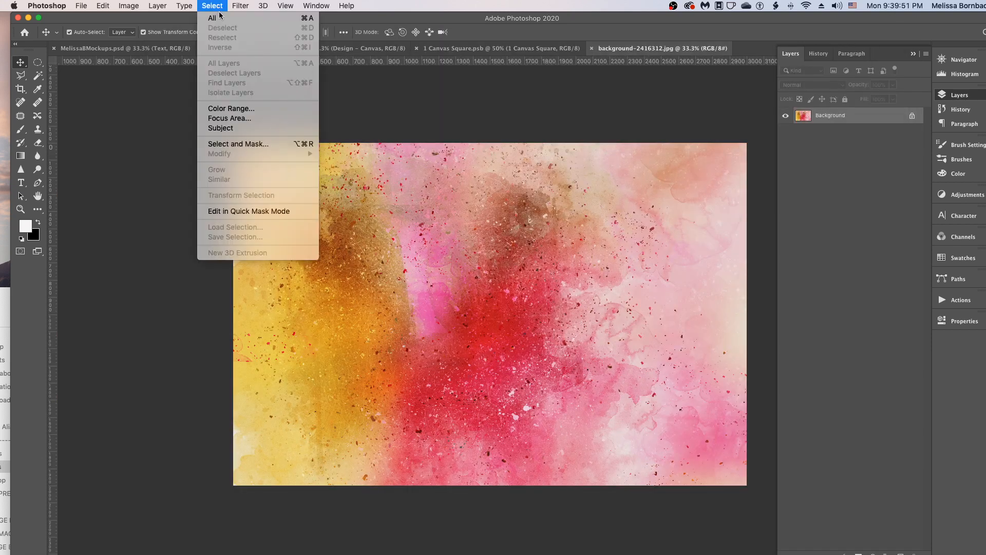
{"action": "left_click", "coordinate": [215, 17]}
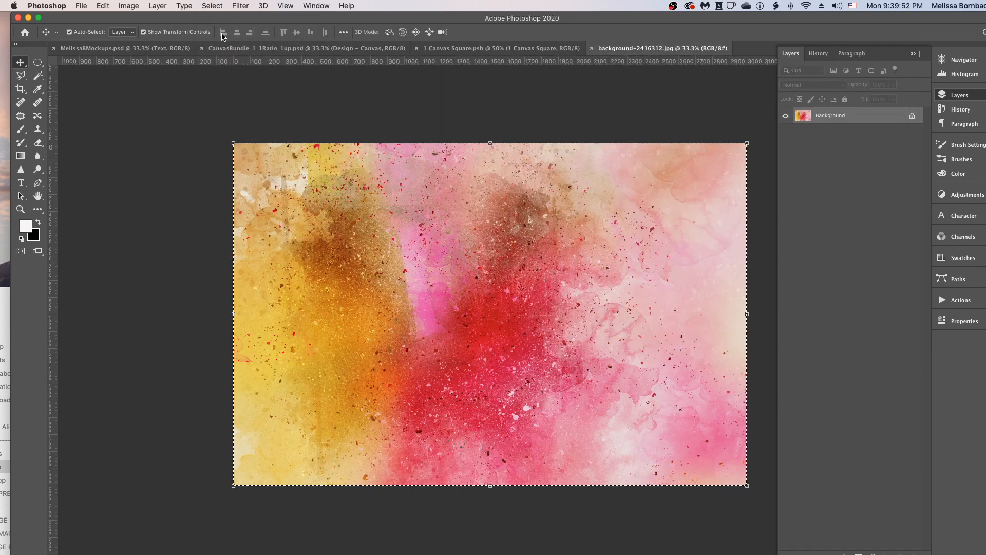
{"action": "left_click", "coordinate": [102, 5]}
{"action": "left_click", "coordinate": [123, 79]}
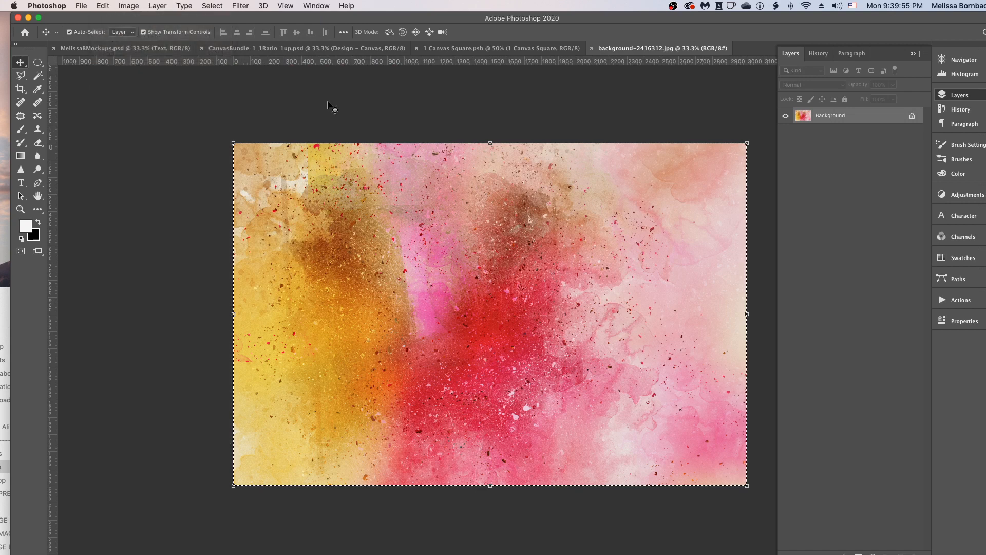
{"action": "left_click", "coordinate": [470, 49]}
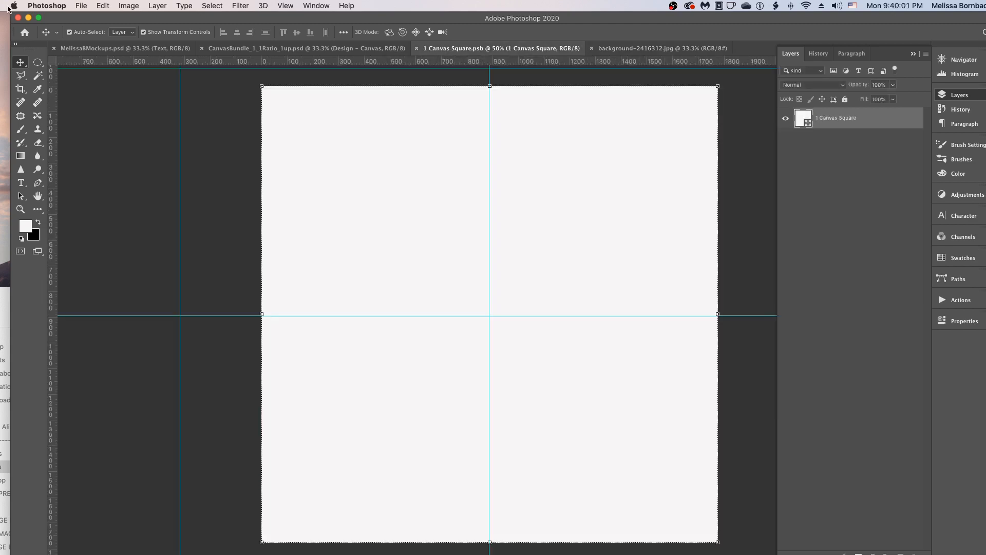
{"action": "left_click", "coordinate": [100, 5]}
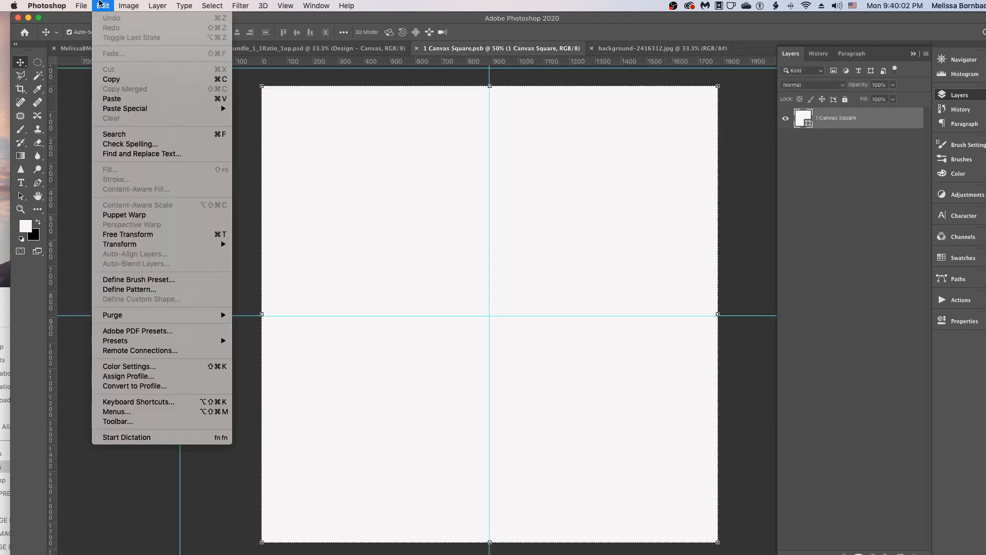
{"action": "left_click", "coordinate": [128, 100]}
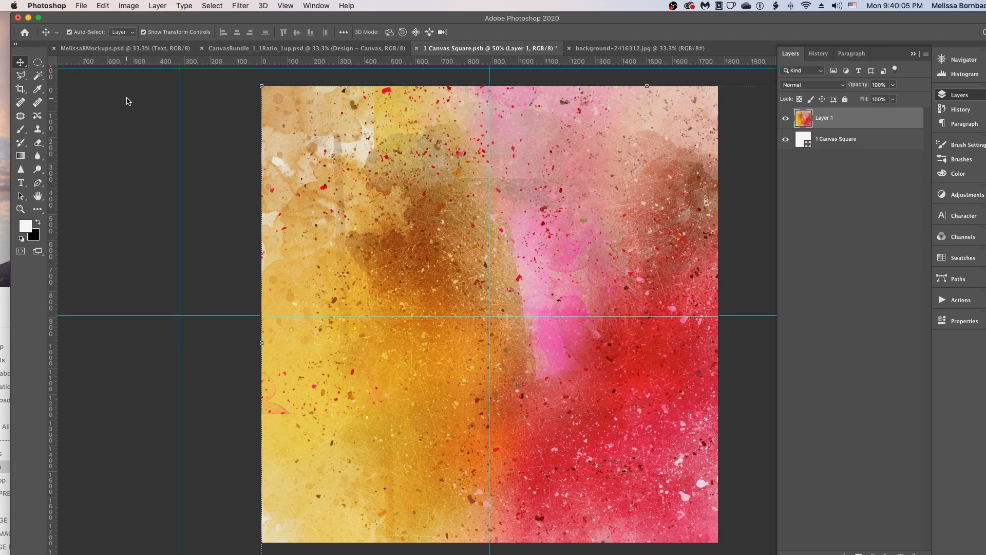
Scale the pasted artwork proportionally to about 89.23% with Free Transform so its height fits the square canvas, keeping its upper-left corner fixed
{"action": "key", "text": "super"}
{"action": "key", "text": "super+minus"}
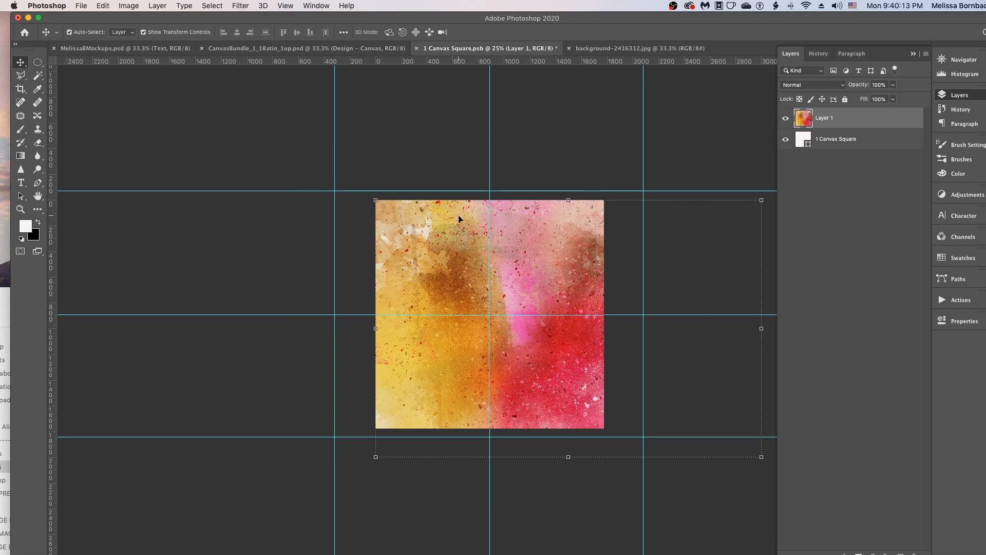
{"action": "left_click", "coordinate": [102, 6]}
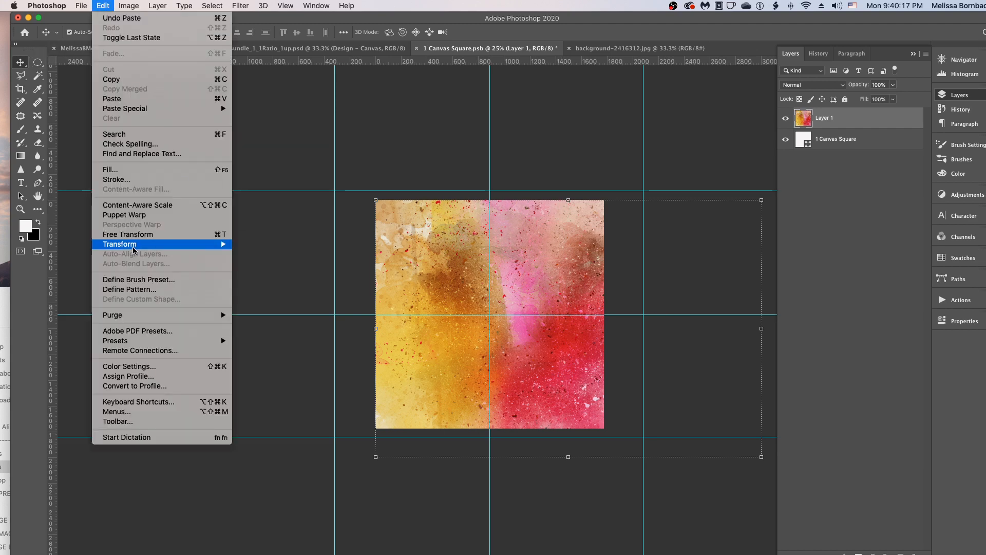
{"action": "left_click", "coordinate": [123, 229]}
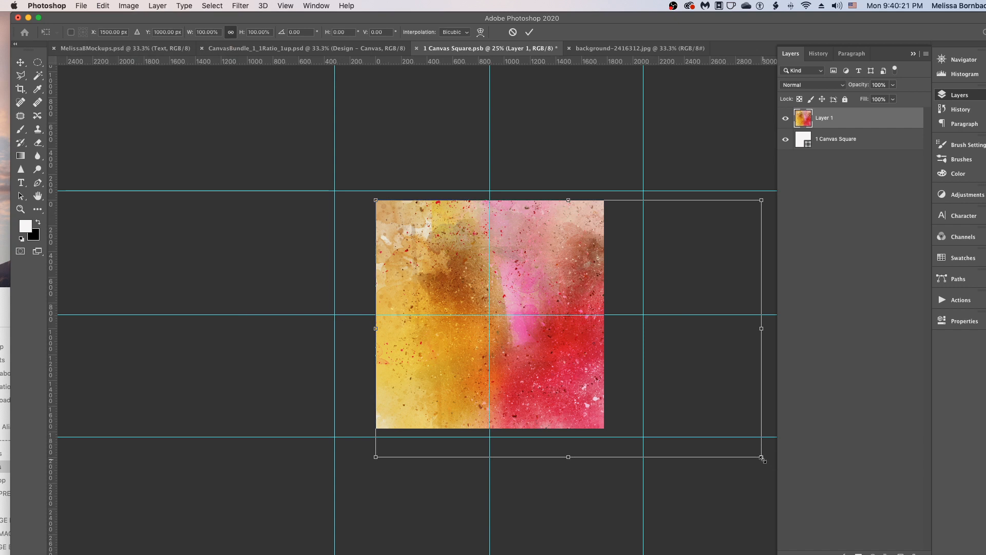
{"action": "left_click_drag", "start_coordinate": [762, 457], "coordinate": [719, 431]}
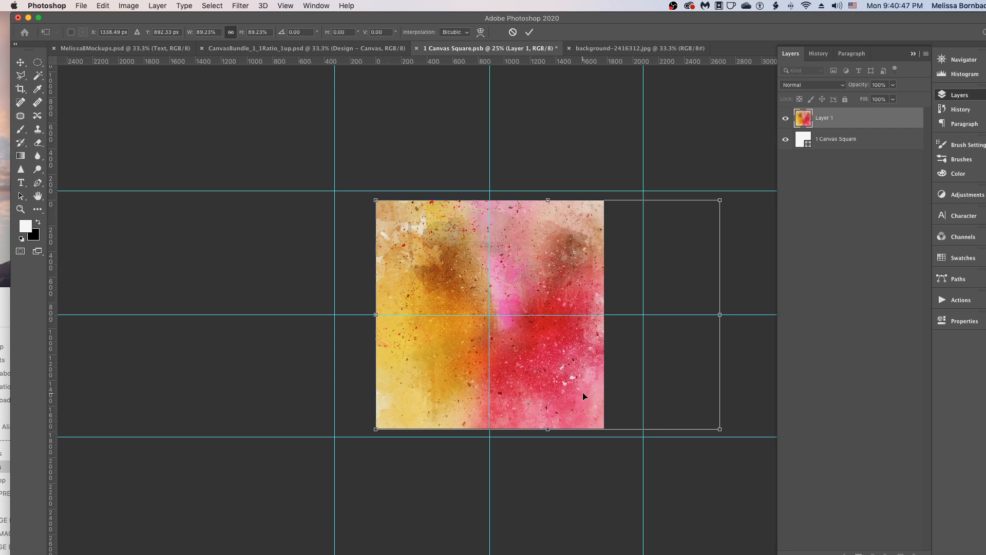
{"action": "left_click", "coordinate": [101, 5]}
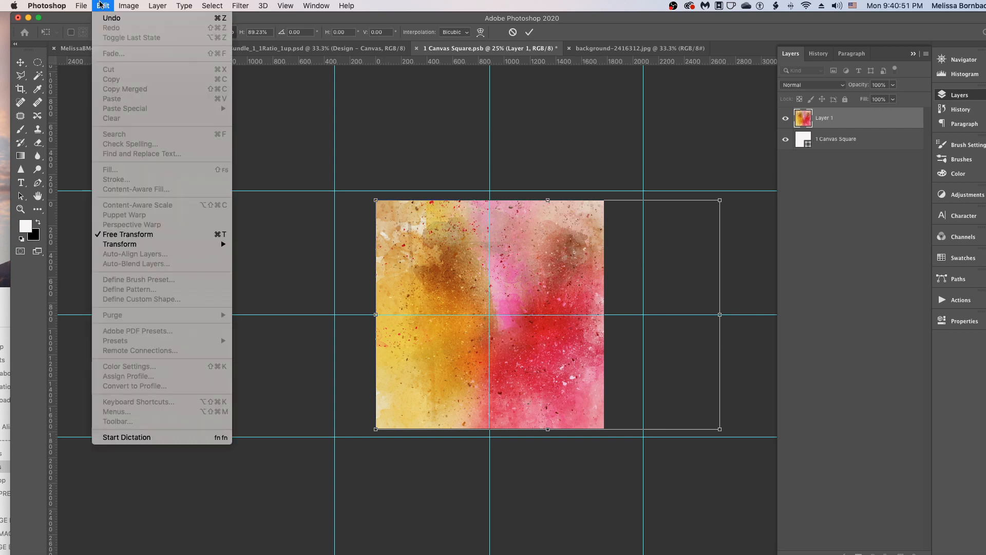
{"action": "left_click", "coordinate": [101, 5]}
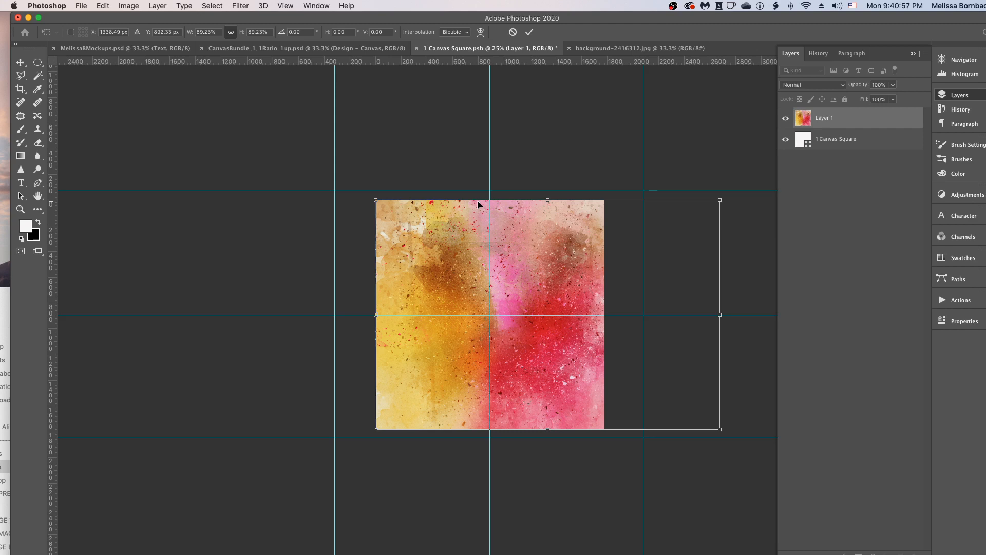
{"action": "key", "text": "Return"}
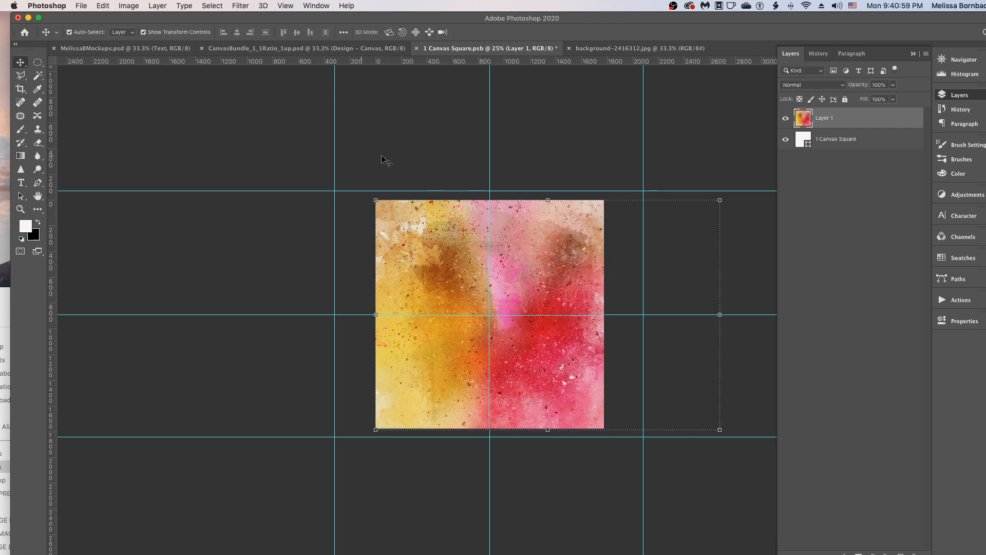
Save 1 Canvas Square.psb, and close both it and background-2416312.jpg to return to the canvas mockup
{"action": "left_click", "coordinate": [82, 5]}
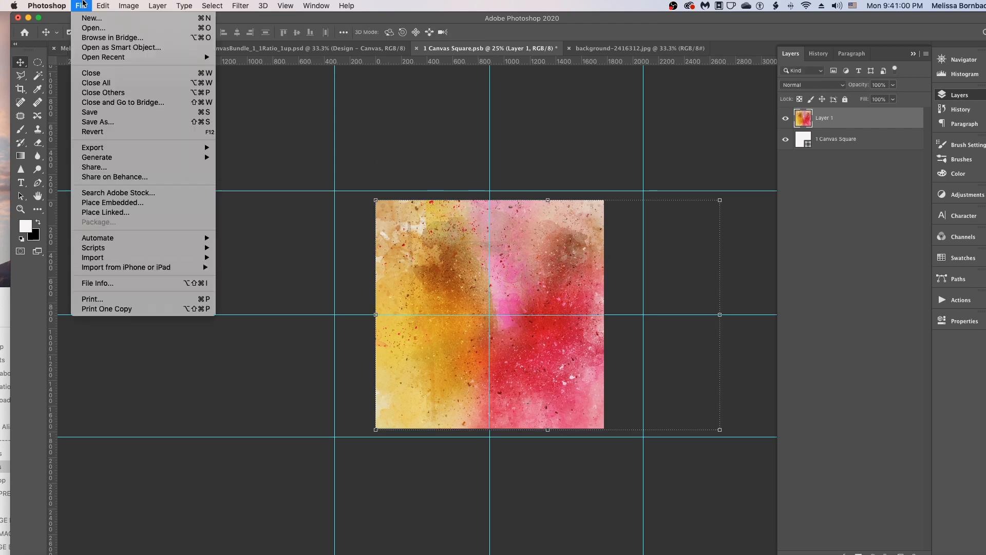
{"action": "left_click", "coordinate": [108, 118]}
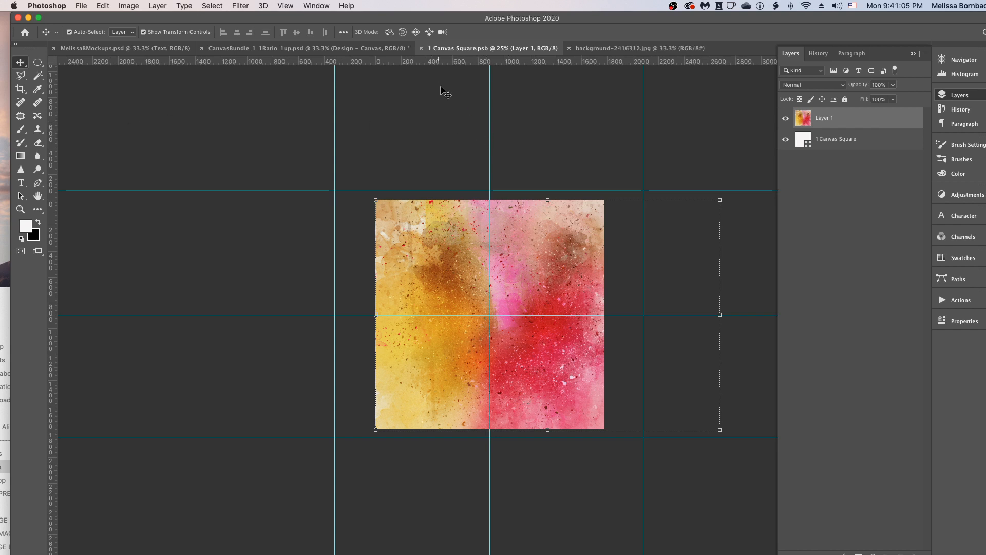
{"action": "left_click", "coordinate": [422, 48]}
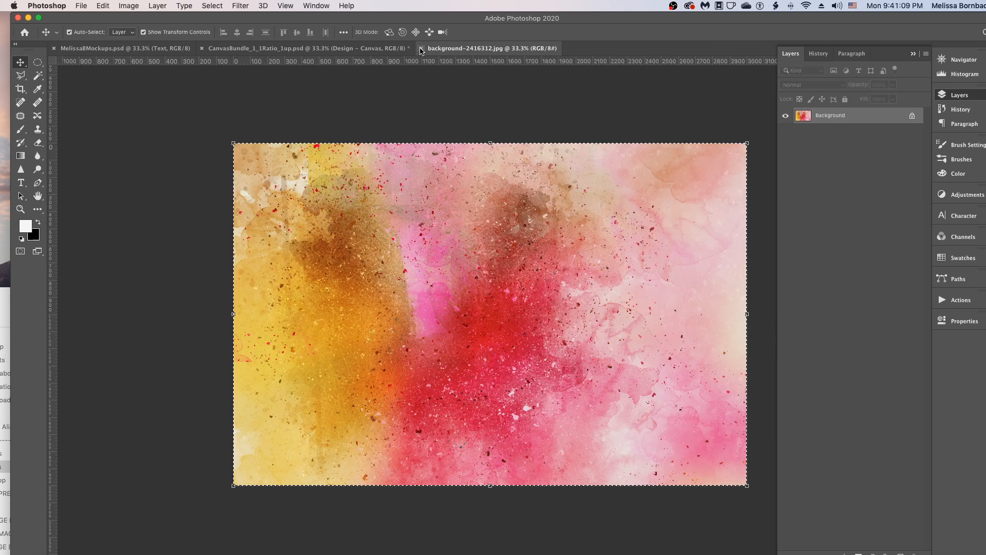
{"action": "left_click", "coordinate": [421, 48]}
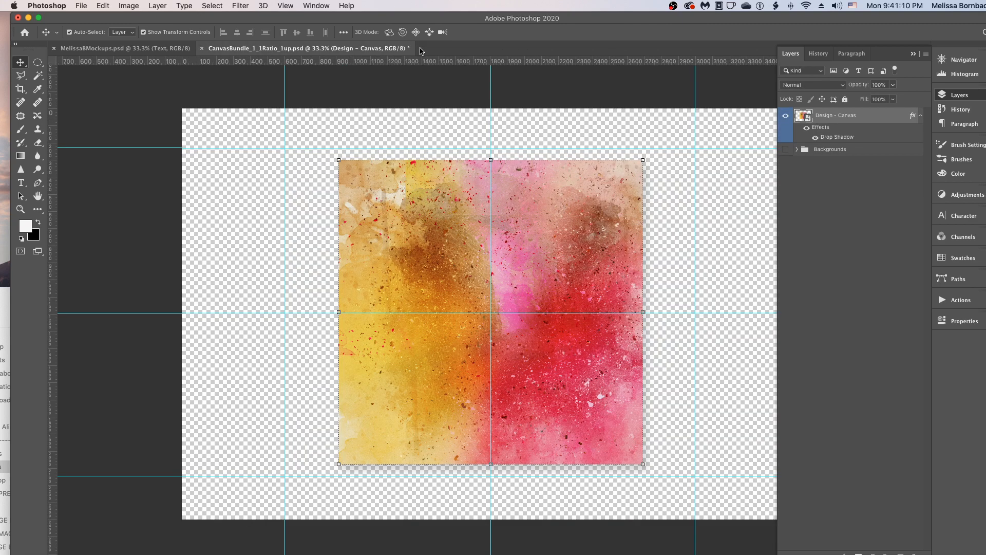
Make the Backgrounds group visible and expand it to list its wall layers
{"action": "left_click", "coordinate": [519, 90]}
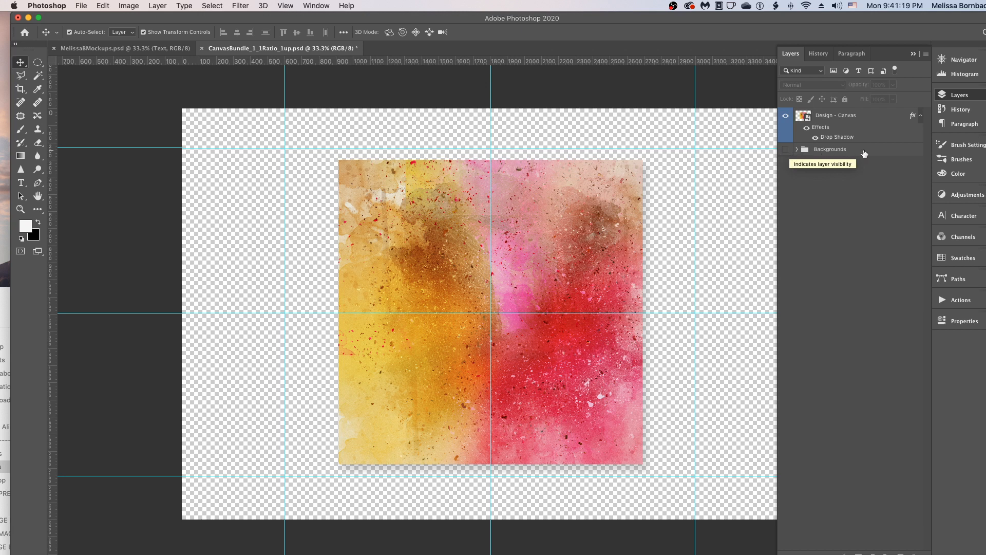
{"action": "left_click", "coordinate": [785, 150]}
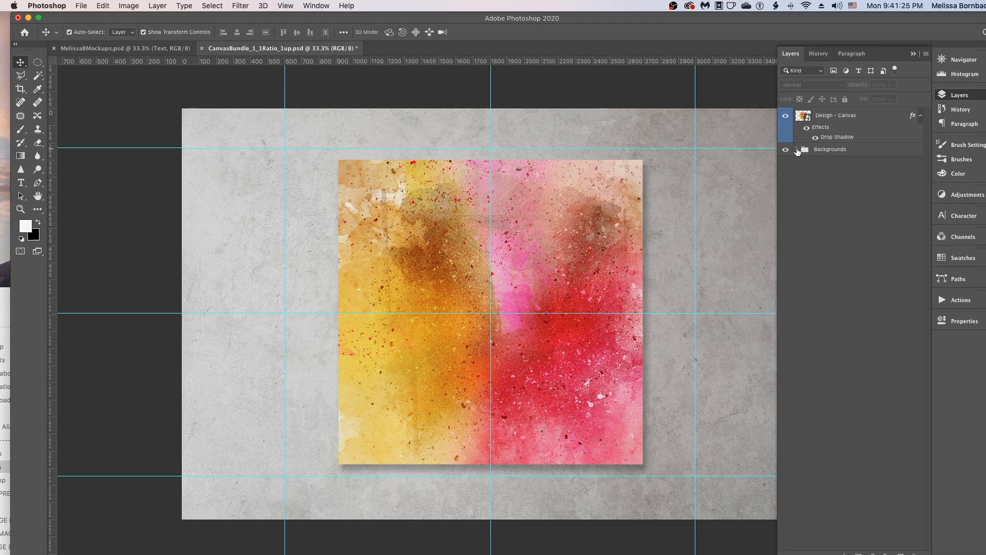
{"action": "left_click", "coordinate": [797, 150]}
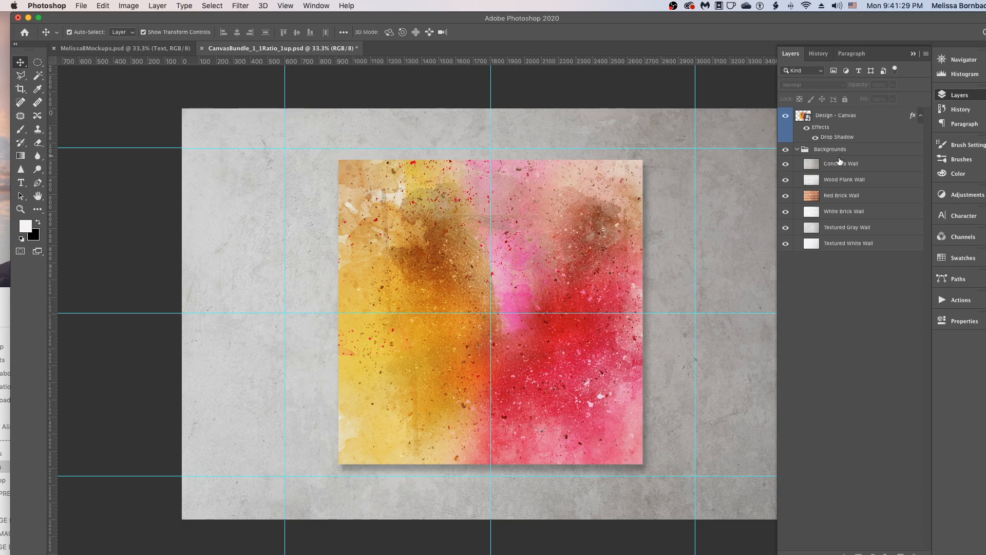
Hide the Concrete, Wood Plank, Red Brick, White Brick and Textured Gray wall layers, leaving only Textured White Wall as the background
{"action": "left_click", "coordinate": [785, 164]}
{"action": "left_click", "coordinate": [786, 181]}
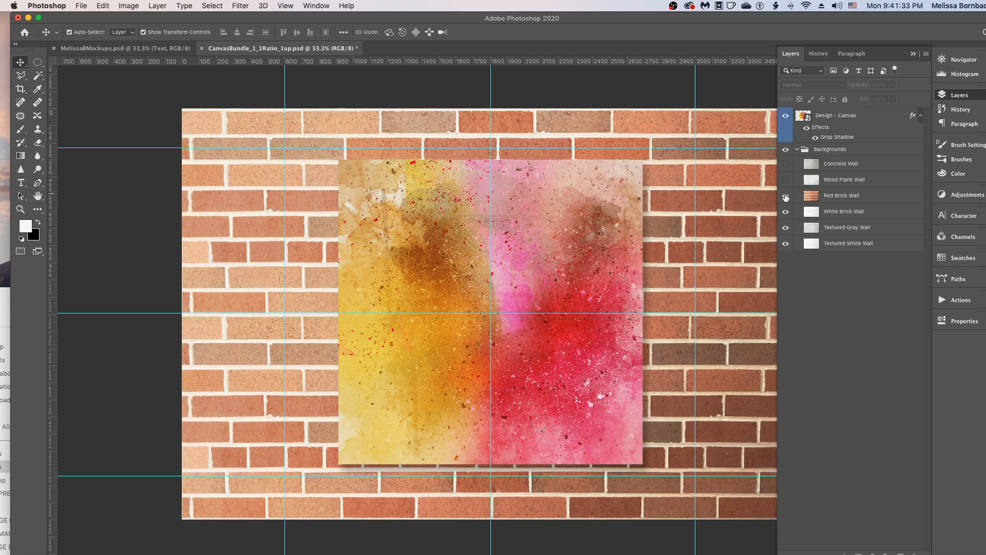
{"action": "left_click", "coordinate": [785, 197]}
{"action": "left_click", "coordinate": [785, 212]}
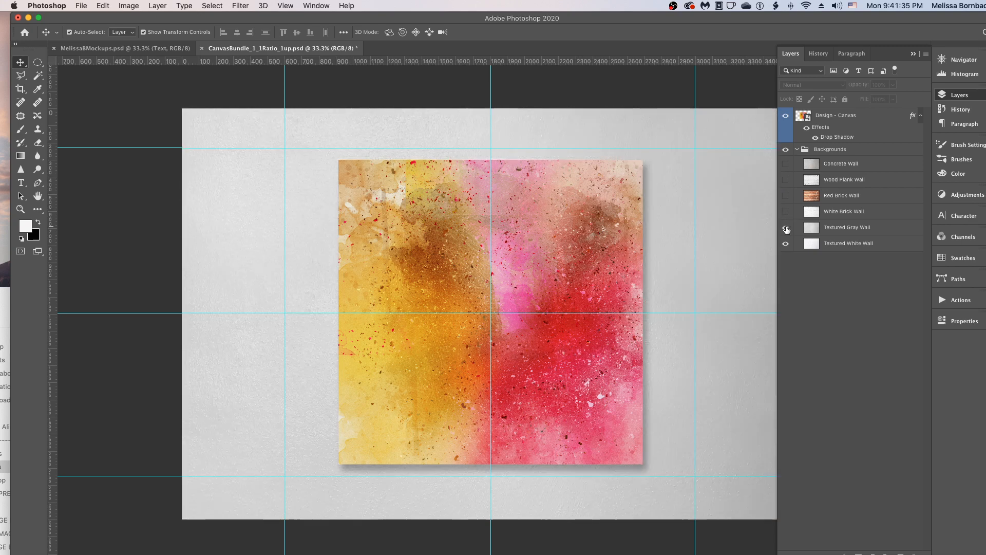
{"action": "left_click", "coordinate": [785, 228]}
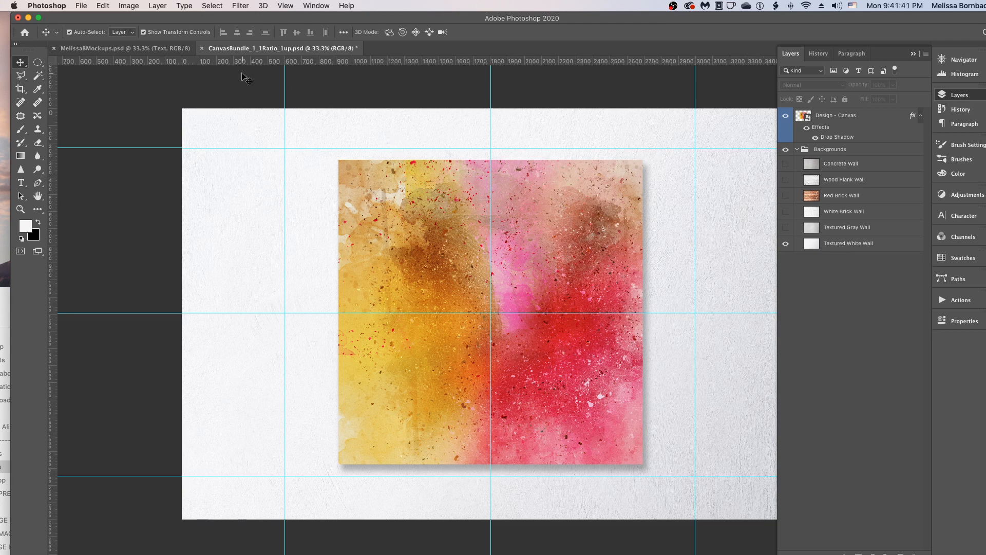
Examine the file formats offered for saving the mockup under Save As, including JPEG, and leave without saving
{"action": "left_click", "coordinate": [80, 7]}
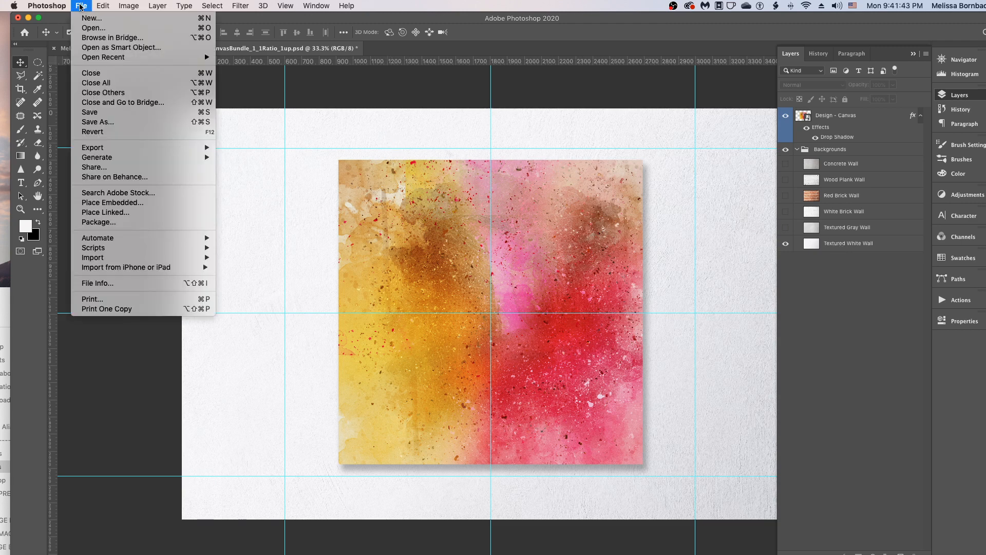
{"action": "left_click", "coordinate": [136, 125]}
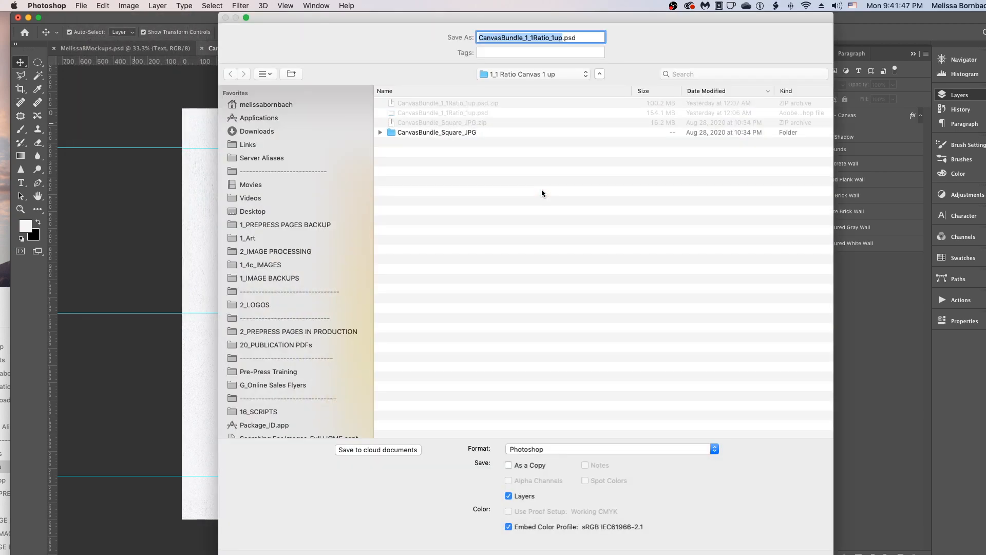
{"action": "left_click", "coordinate": [549, 448]}
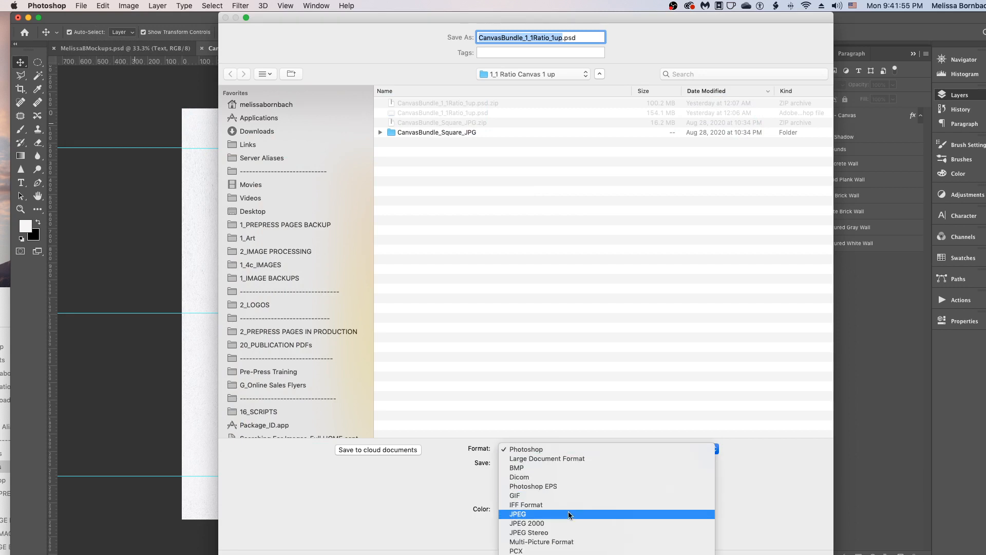
{"action": "left_click", "coordinate": [575, 448]}
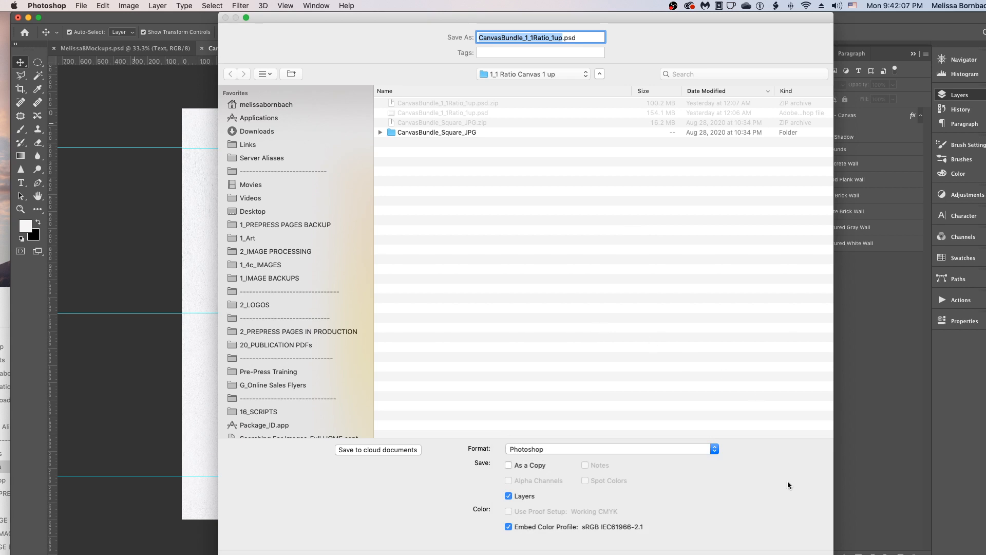
{"action": "key", "text": "Return"}
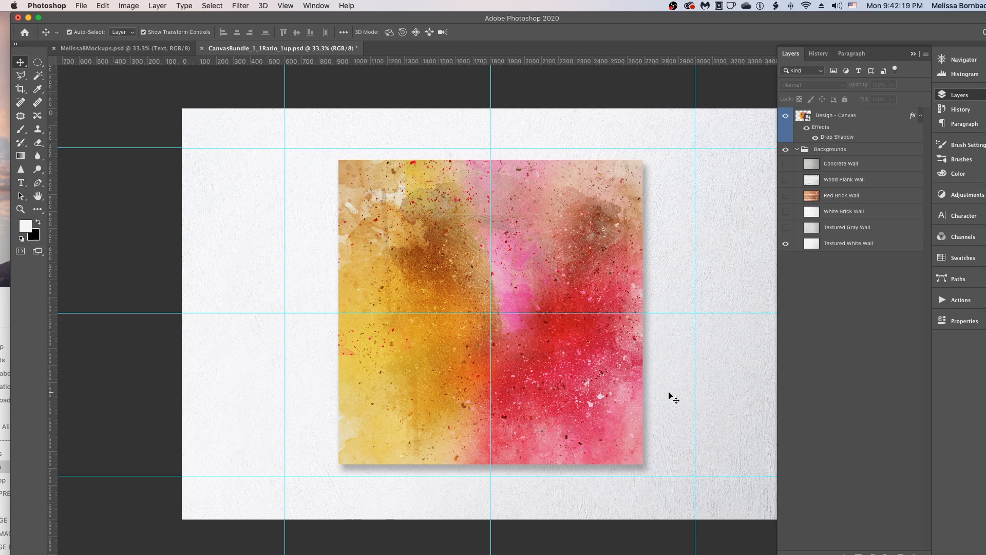
Switch to the open MelissaBMockups.psd document
{"action": "left_click", "coordinate": [117, 48]}
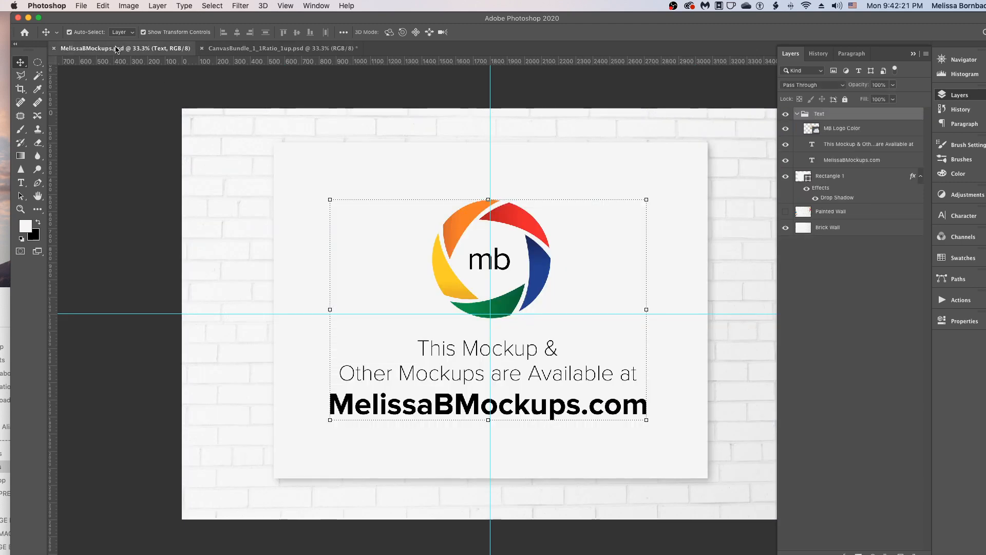